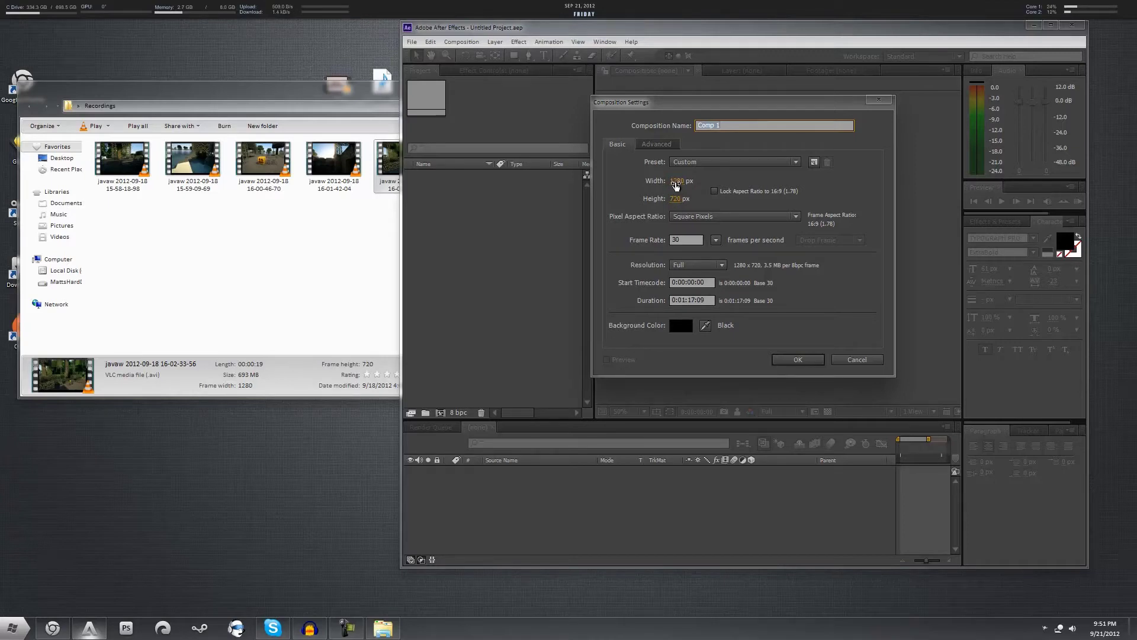
- Confirm the new Comp 1 settings, then maximize After Effects to fill the screen
click(796, 359)
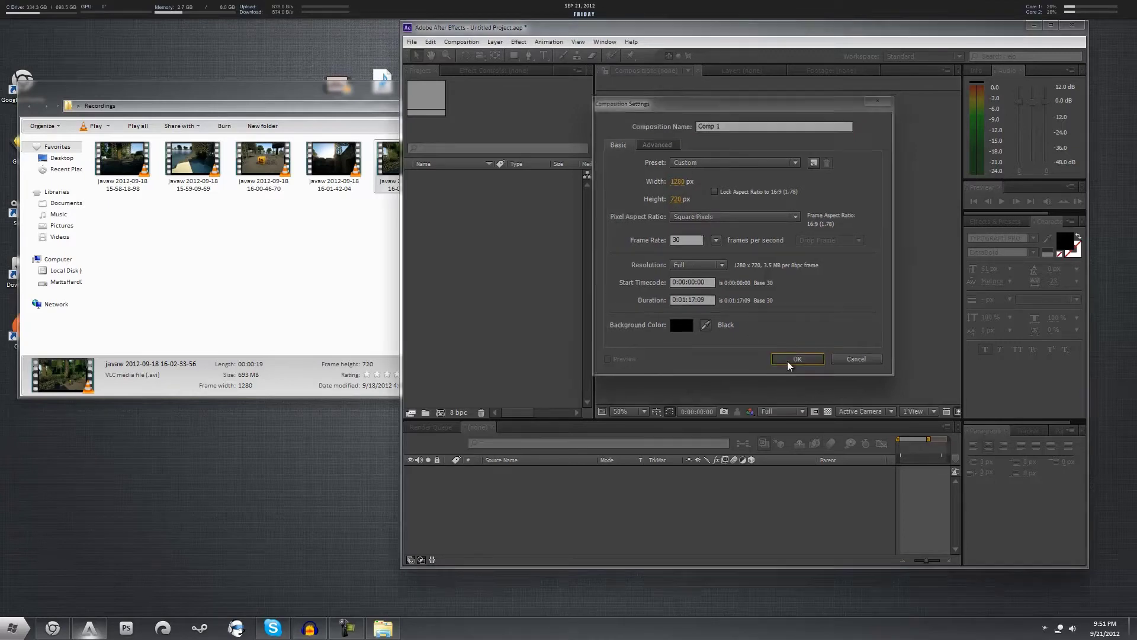
drag(713, 33, 751, 27)
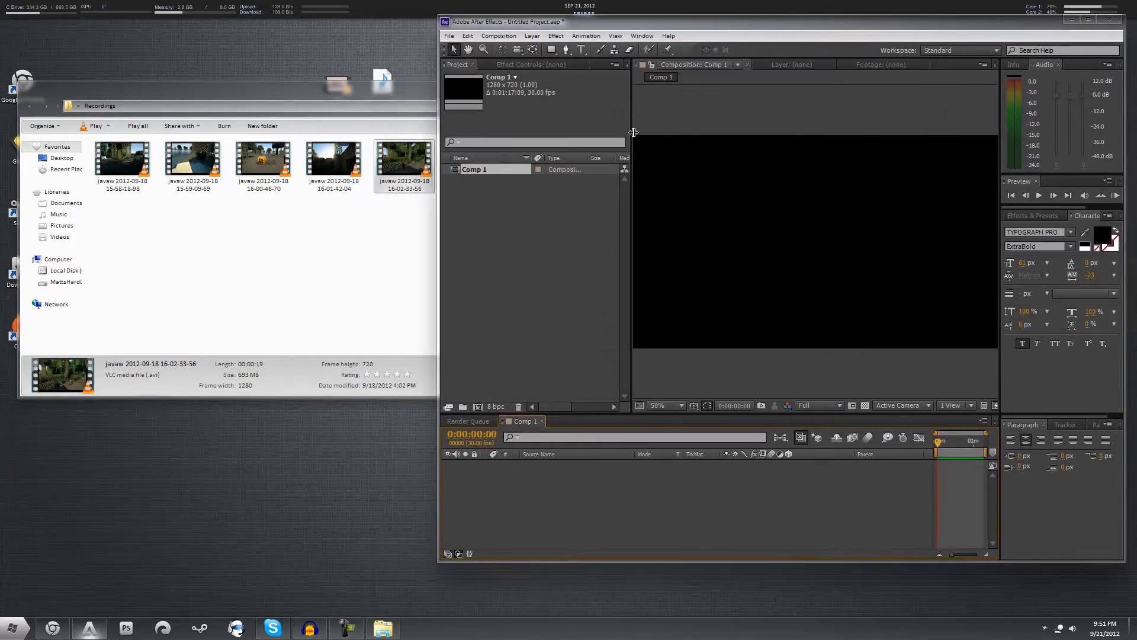
right_click(483, 170)
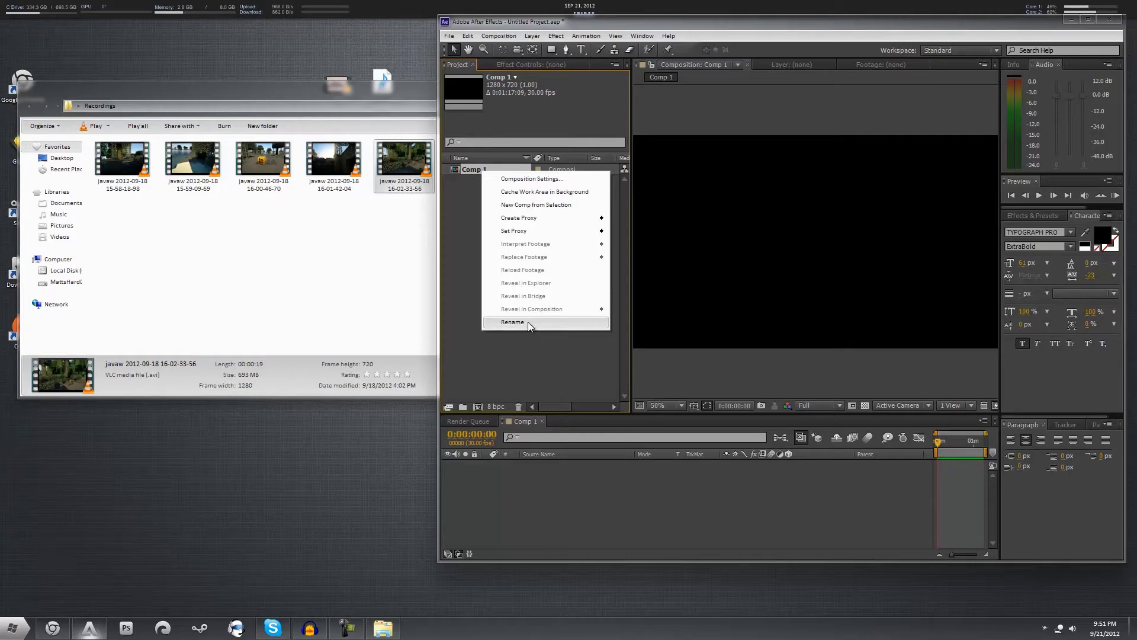
click(517, 357)
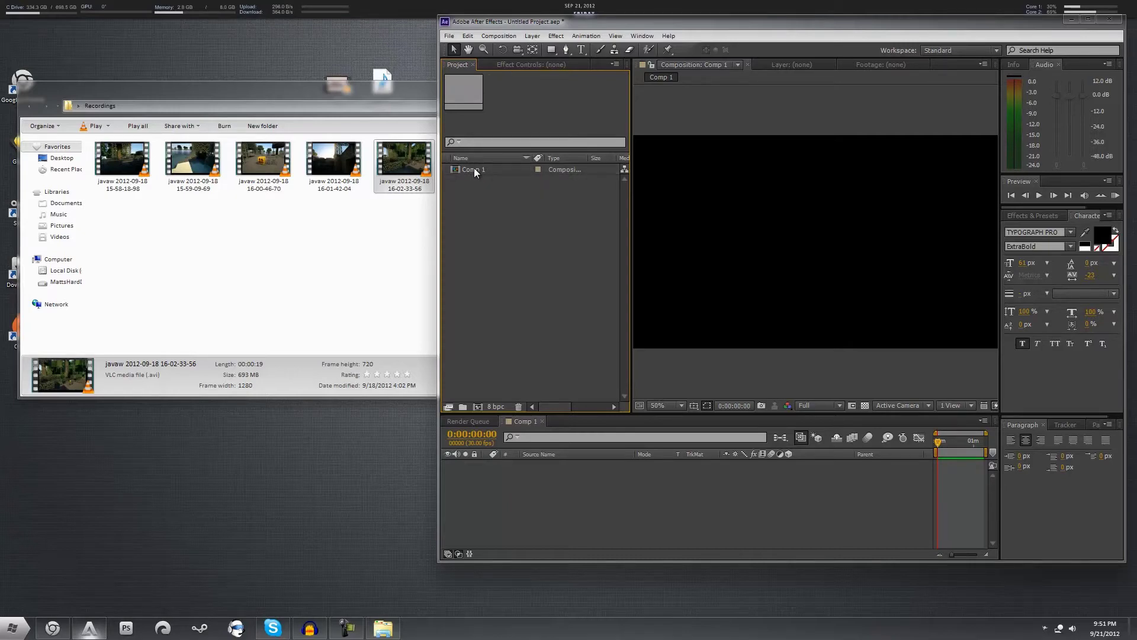
double_click(528, 19)
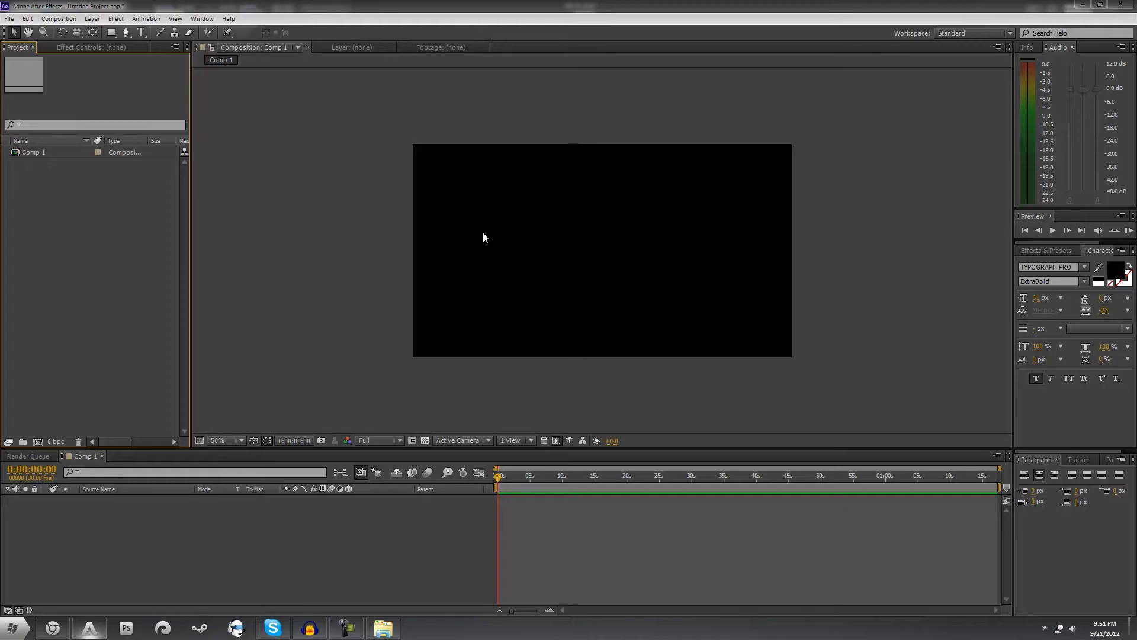
- Restore After Effects to a smaller window placed beside the Recordings folder
drag(545, 6, 748, 26)
drag(76, 9, 470, 30)
drag(557, 39, 702, 73)
- Select all seven recordings in the folder and drag them into the Project panel, then close the folder
click(142, 245)
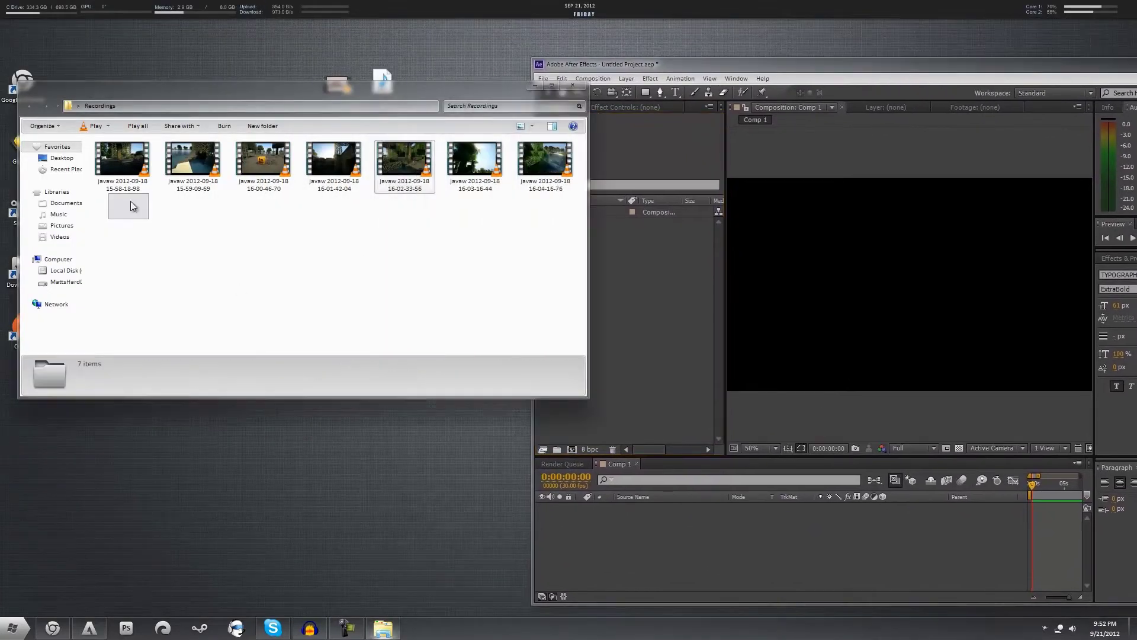
key(ctrl+a)
drag(530, 160, 616, 180)
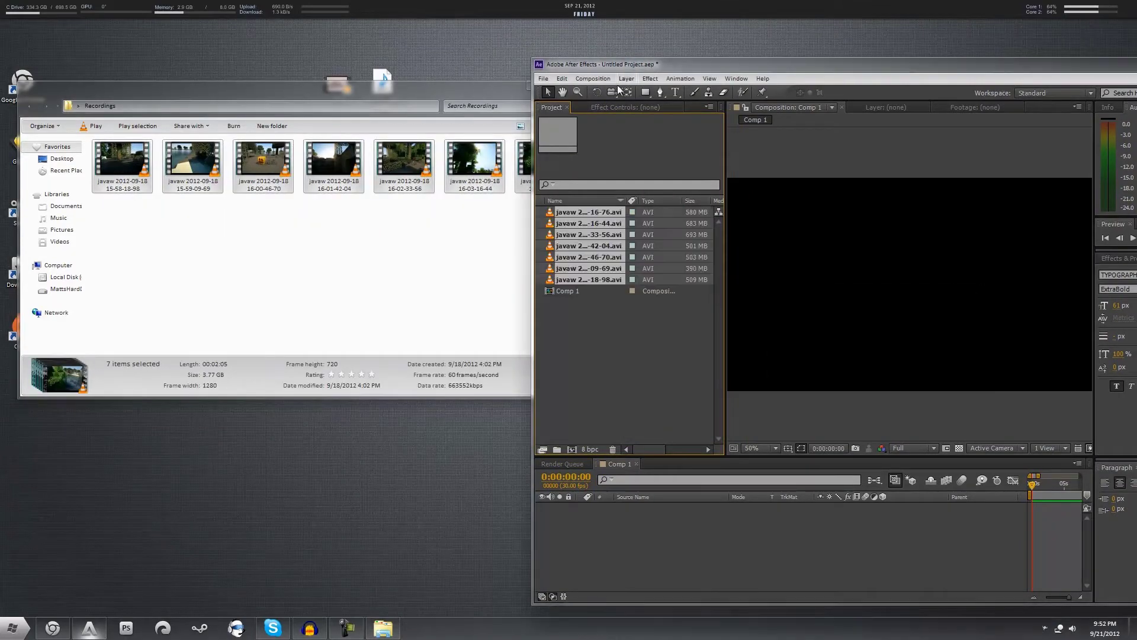
click(517, 255)
click(584, 86)
drag(589, 62, 251, 130)
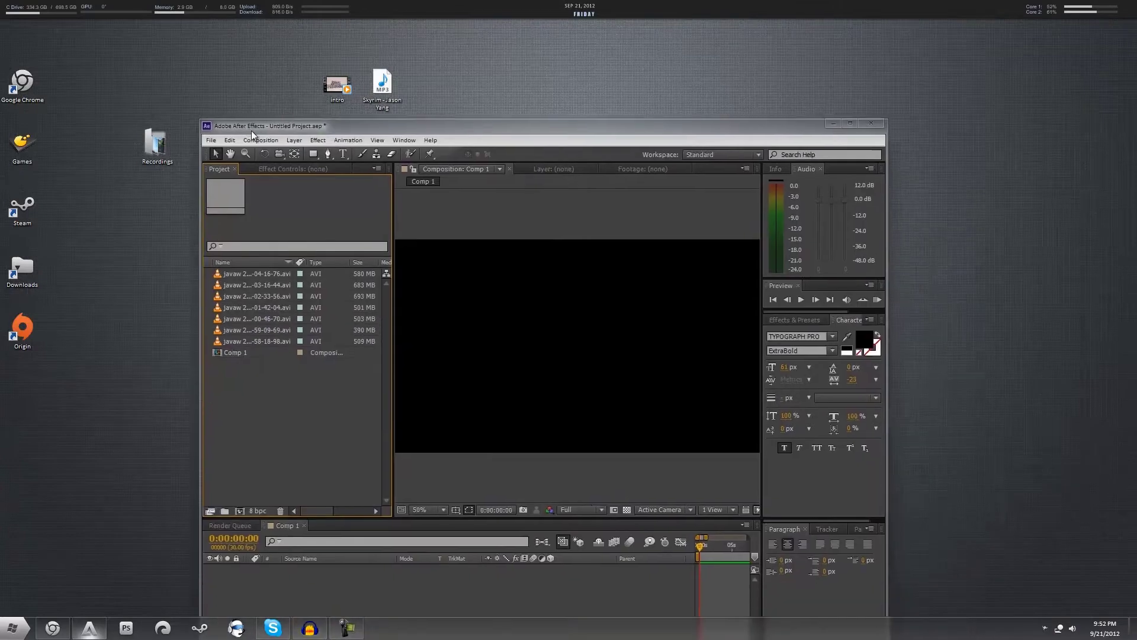
- Import the Skyrim MP3 into the project and maximize After Effects
drag(382, 83, 294, 115)
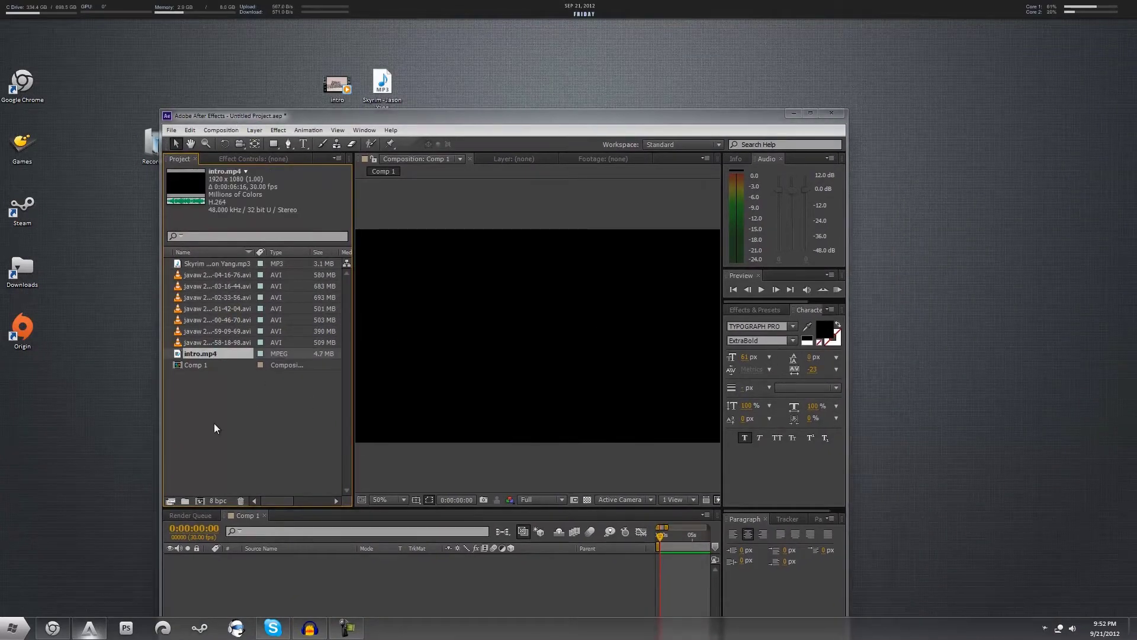
double_click(229, 117)
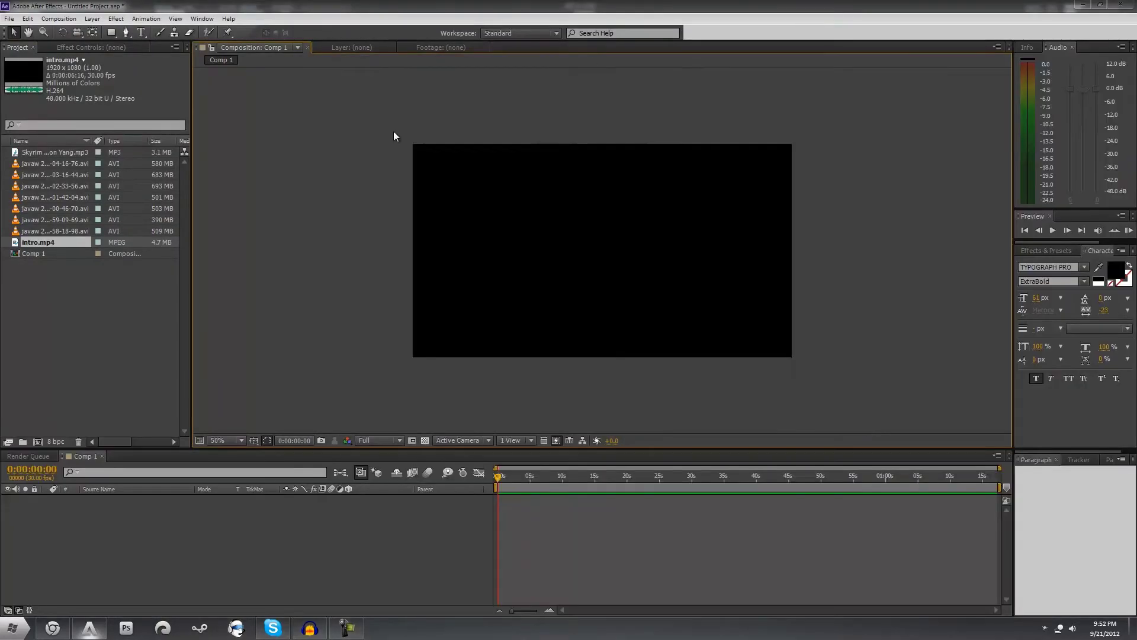
click(96, 310)
scroll(625, 251, down, 1)
scroll(624, 255, up, 1)
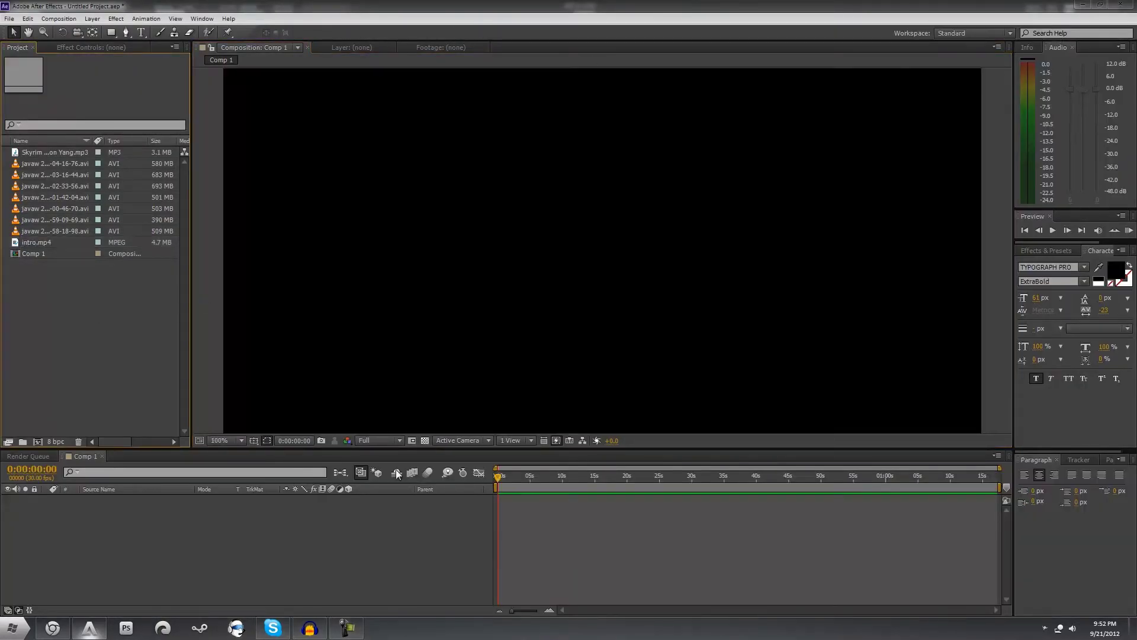
- Set the composition viewer magnification to Fit, then restore the window to a smaller size
click(230, 439)
click(230, 226)
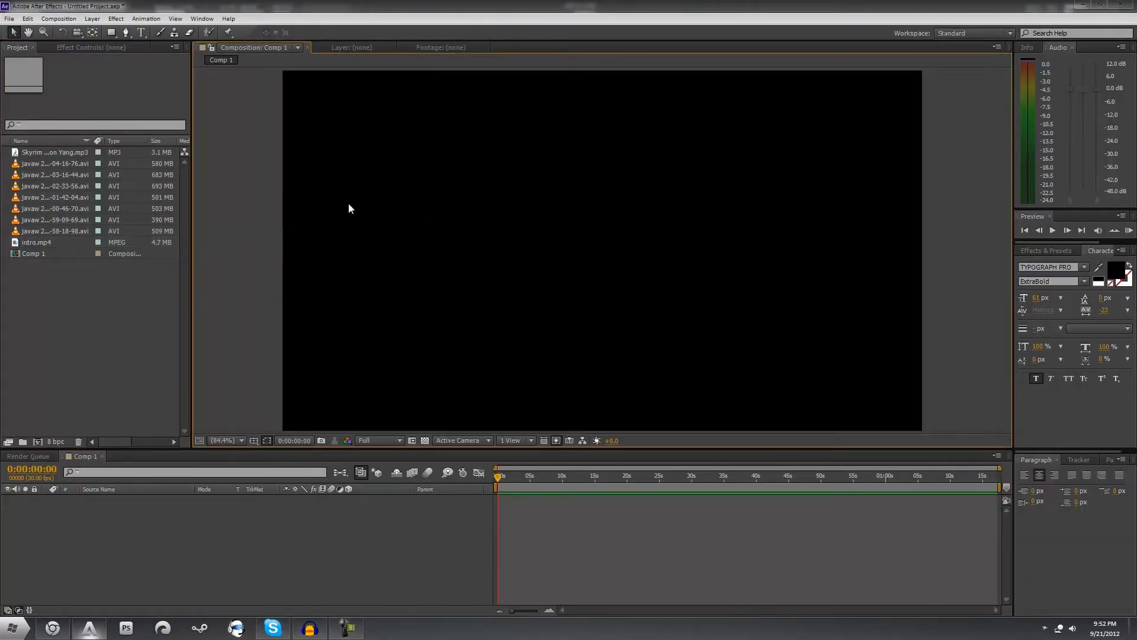
click(313, 496)
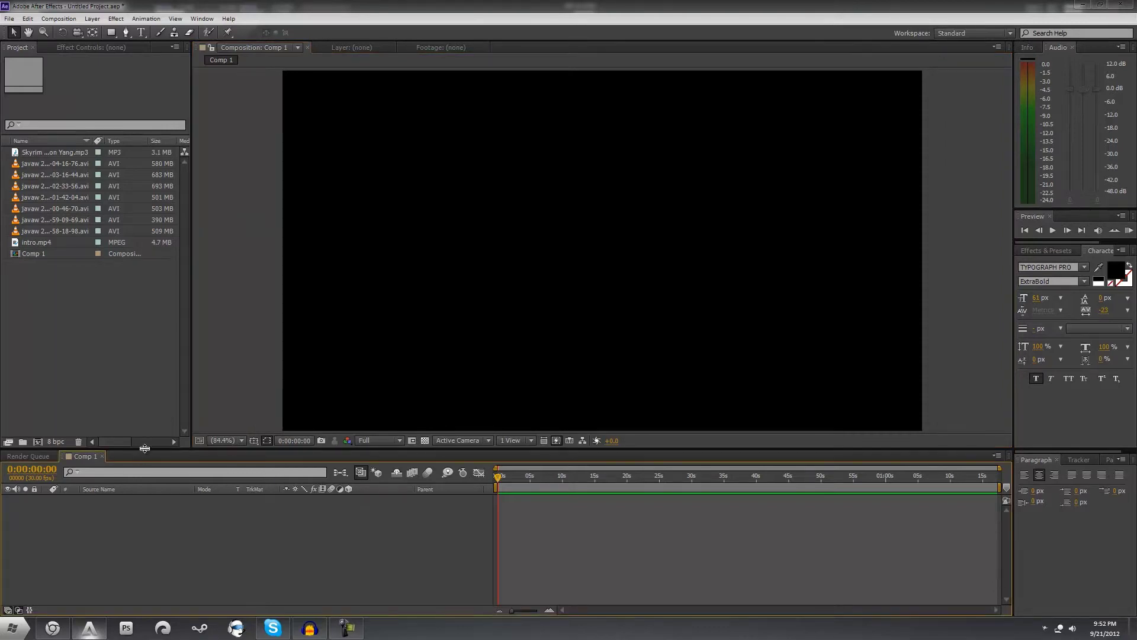
drag(139, 5, 423, 54)
- Open the 16-03-16-44 recording in the After Effects footage viewer
double_click(148, 146)
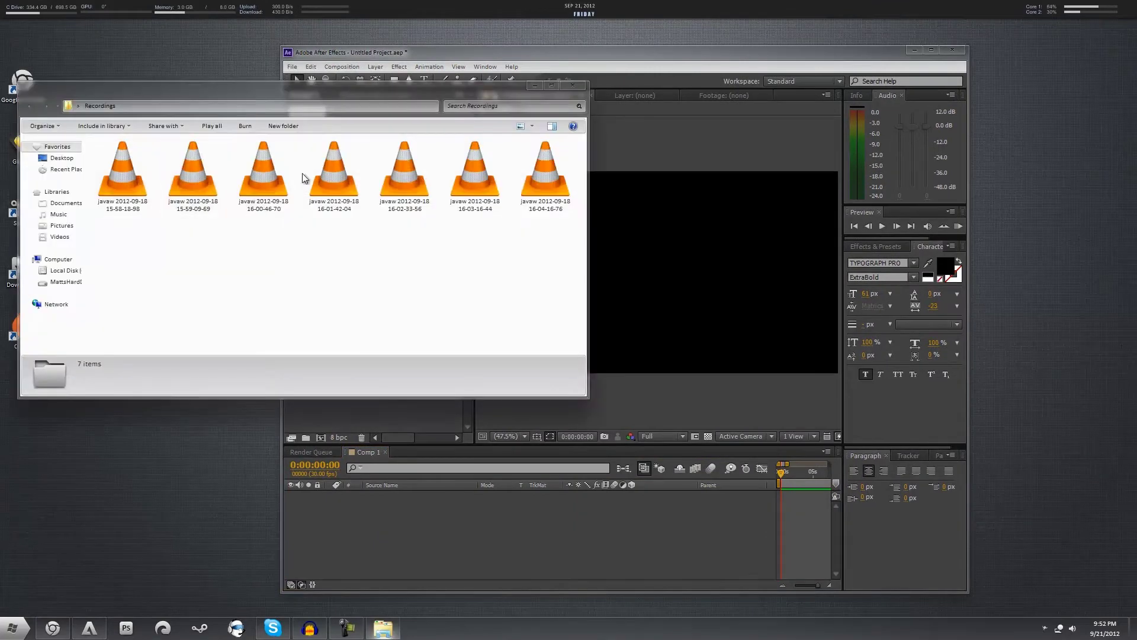
drag(208, 83, 352, 376)
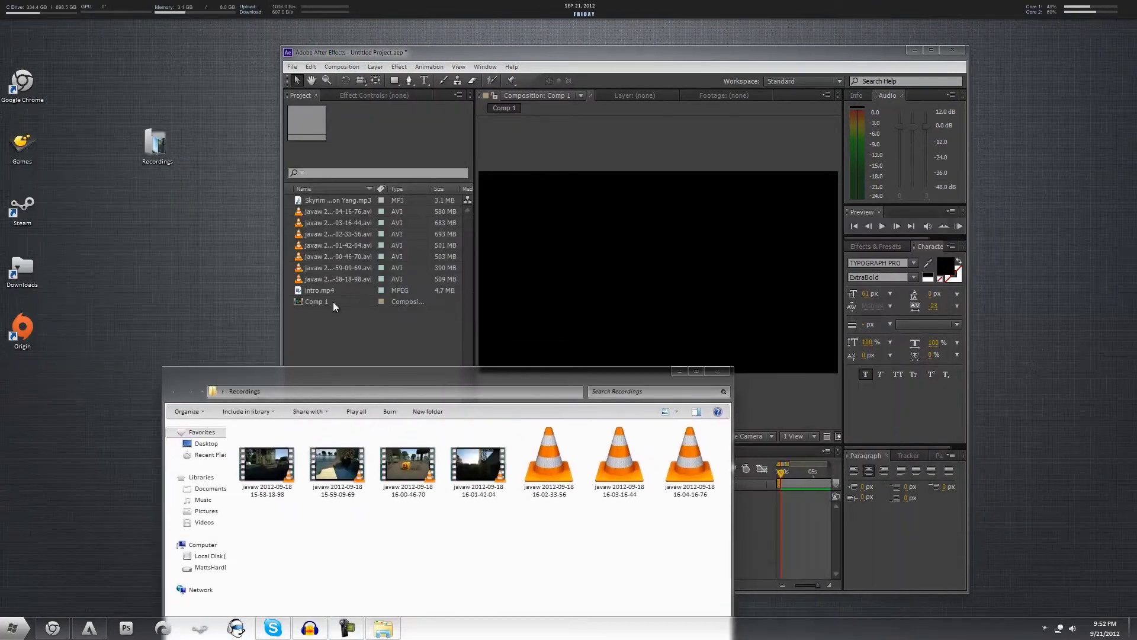
click(323, 215)
click(329, 222)
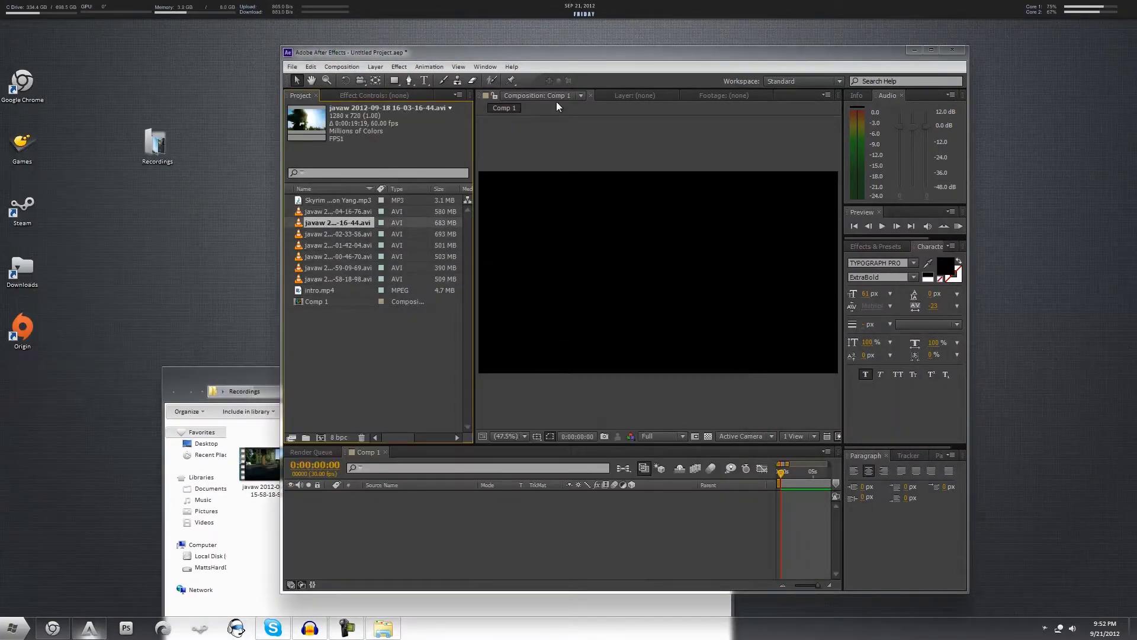
double_click(324, 226)
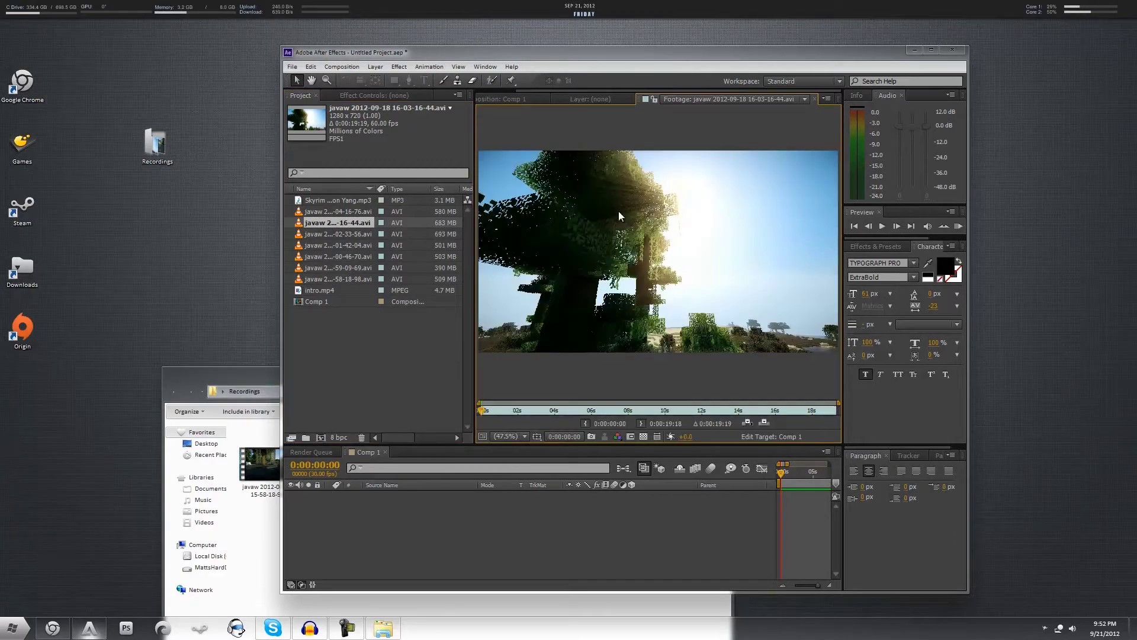
- Play the Skyrim music track from the Recordings folder, skipping ahead to about 01:02
drag(613, 66, 793, 39)
click(396, 519)
drag(368, 387, 300, 179)
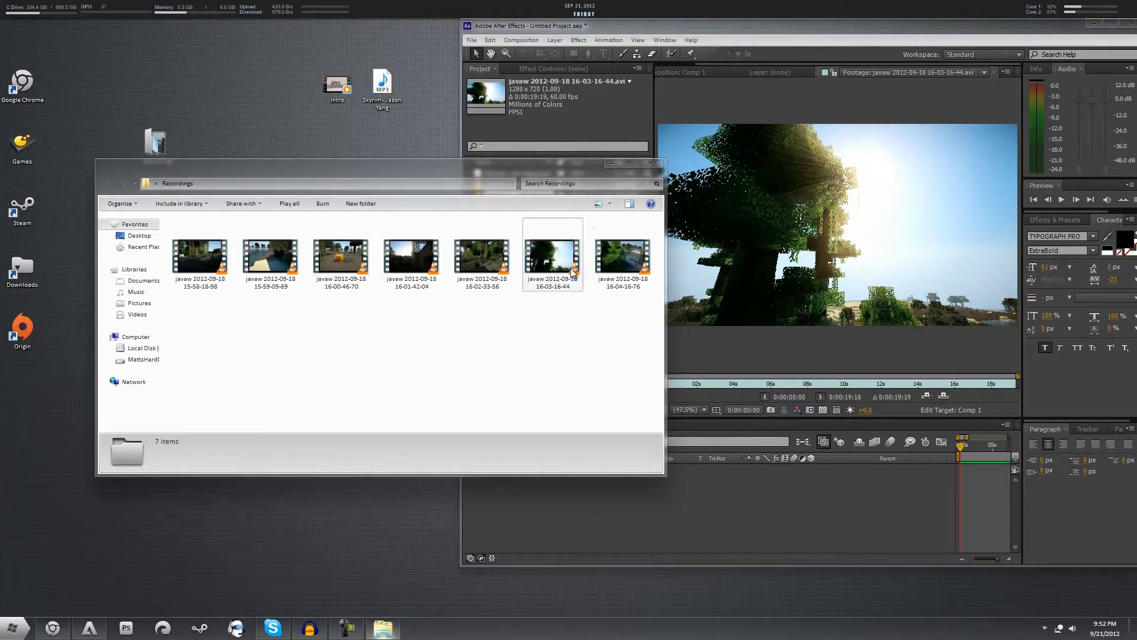
double_click(393, 92)
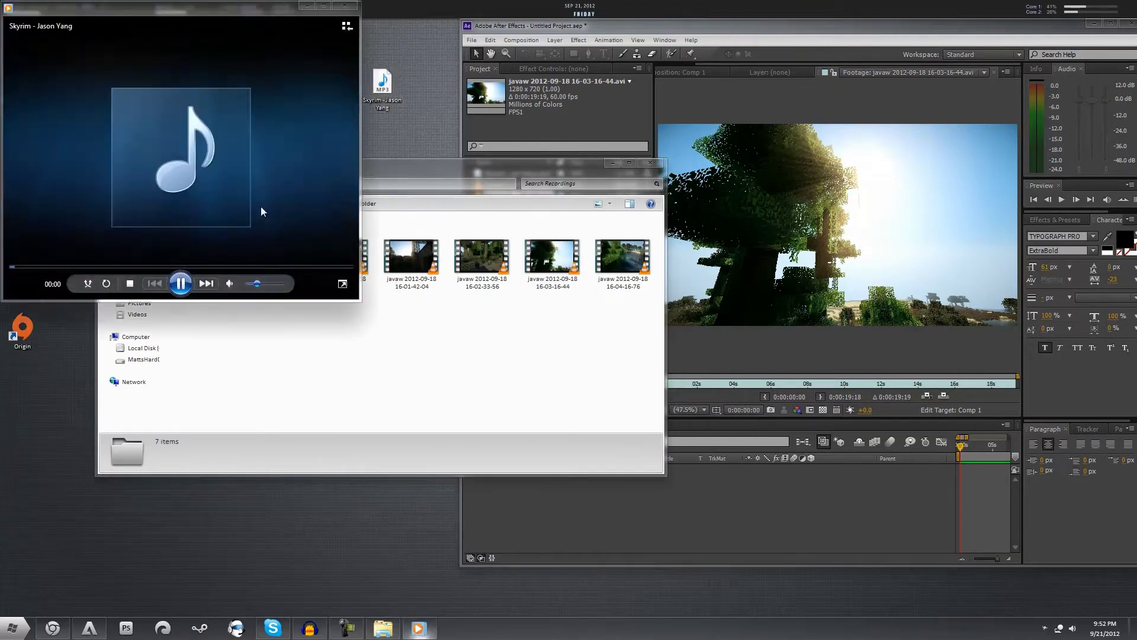
click(122, 267)
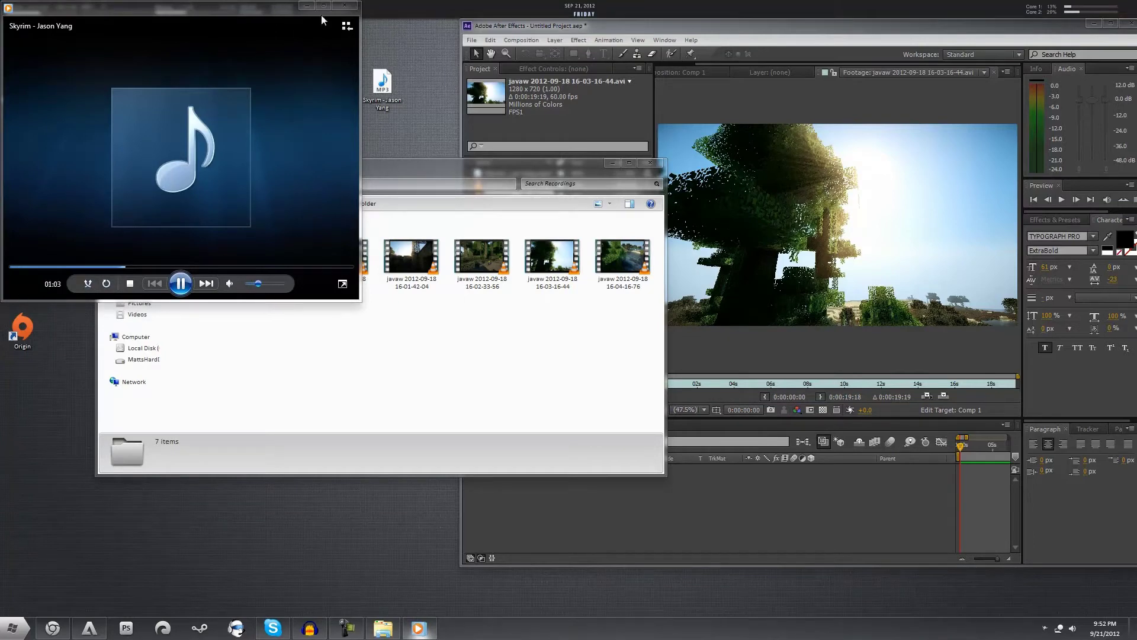
- Move the composition time to 0:00:43:26, then restore After Effects and bring the Recordings folder forward
click(494, 28)
drag(556, 23, 468, 26)
double_click(468, 26)
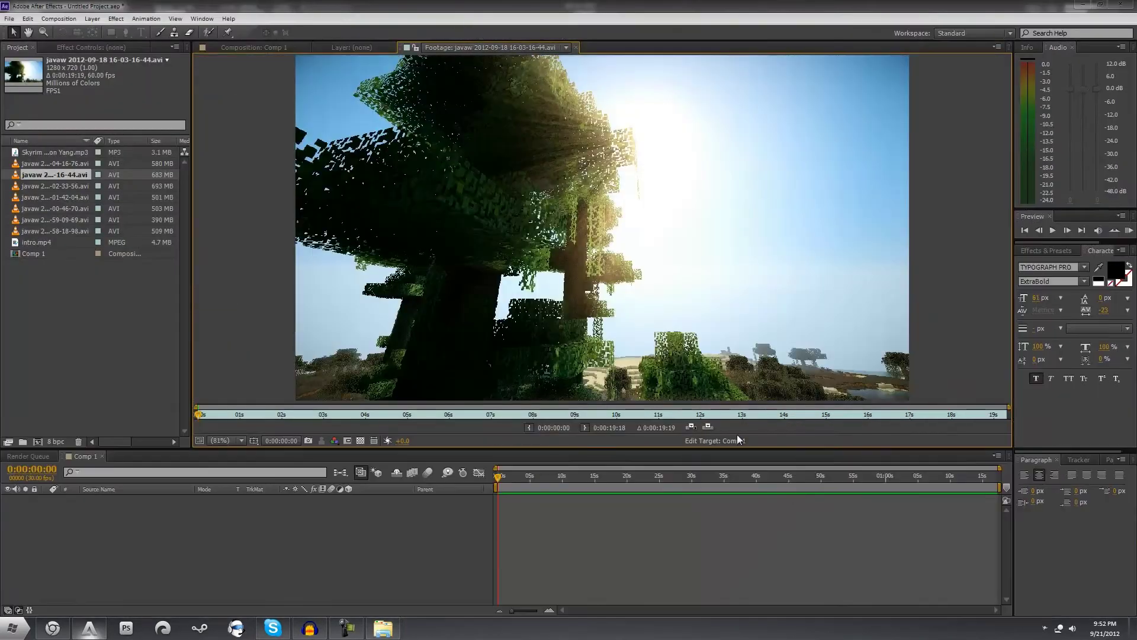
drag(680, 468, 780, 473)
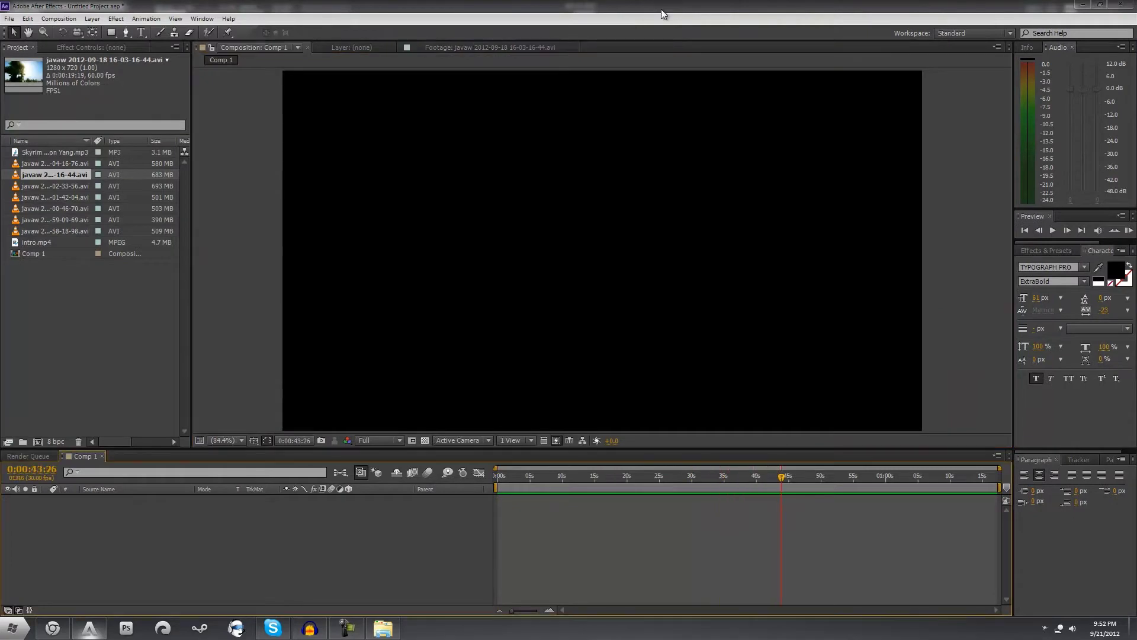
double_click(661, 9)
click(313, 342)
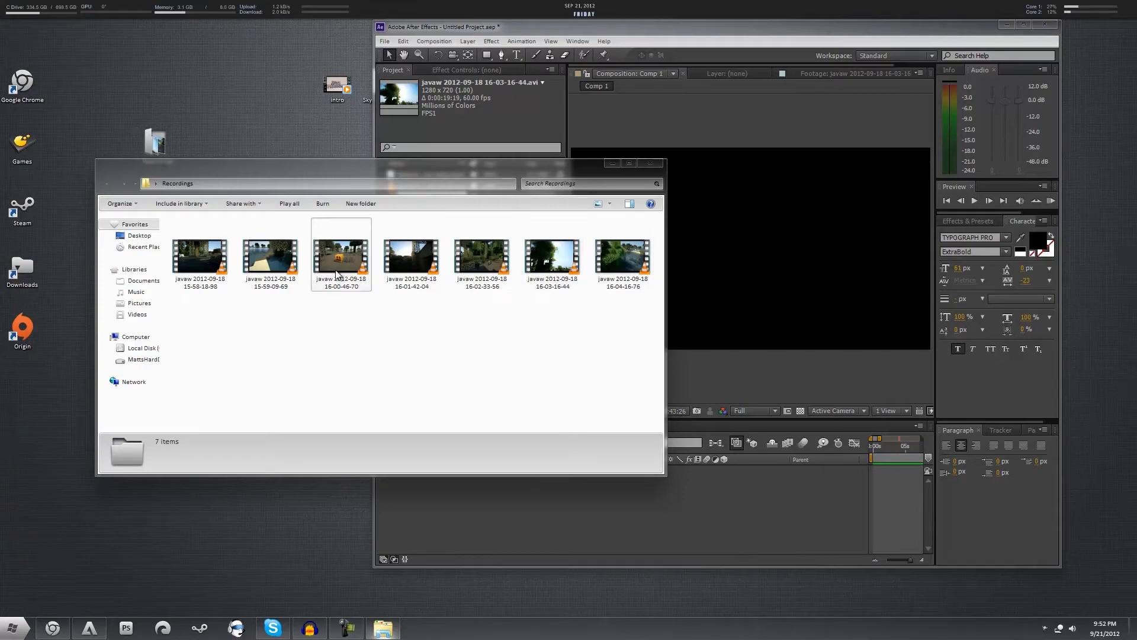
- Play the 15-59-09-69 and 15-58-18-98 recordings in VLC, then close VLC and move the folder aside
click(282, 266)
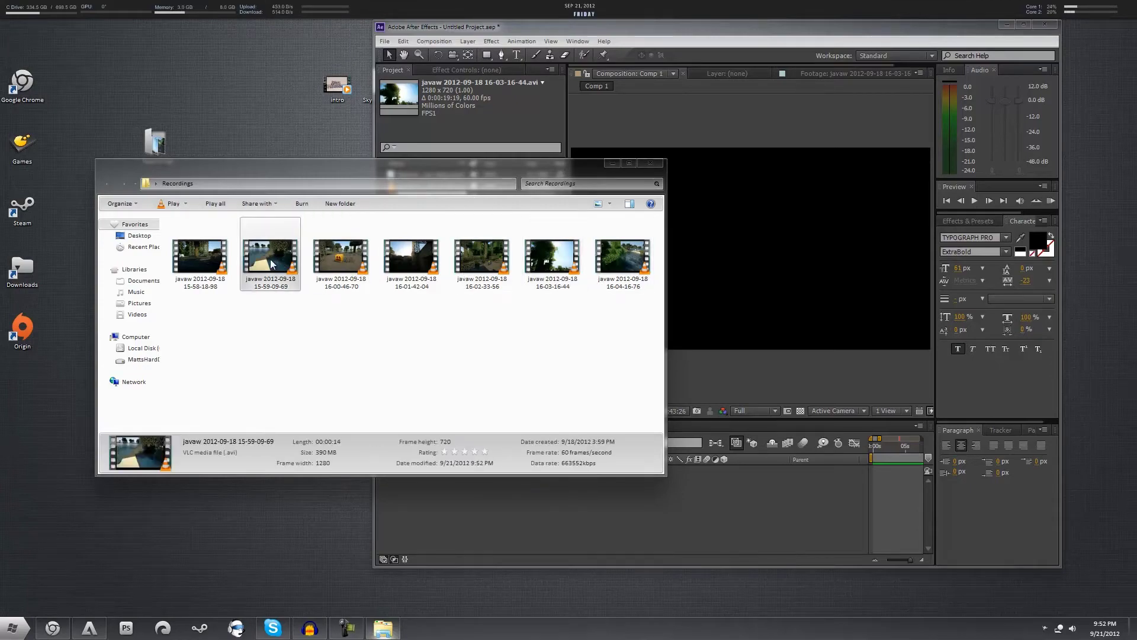
double_click(272, 264)
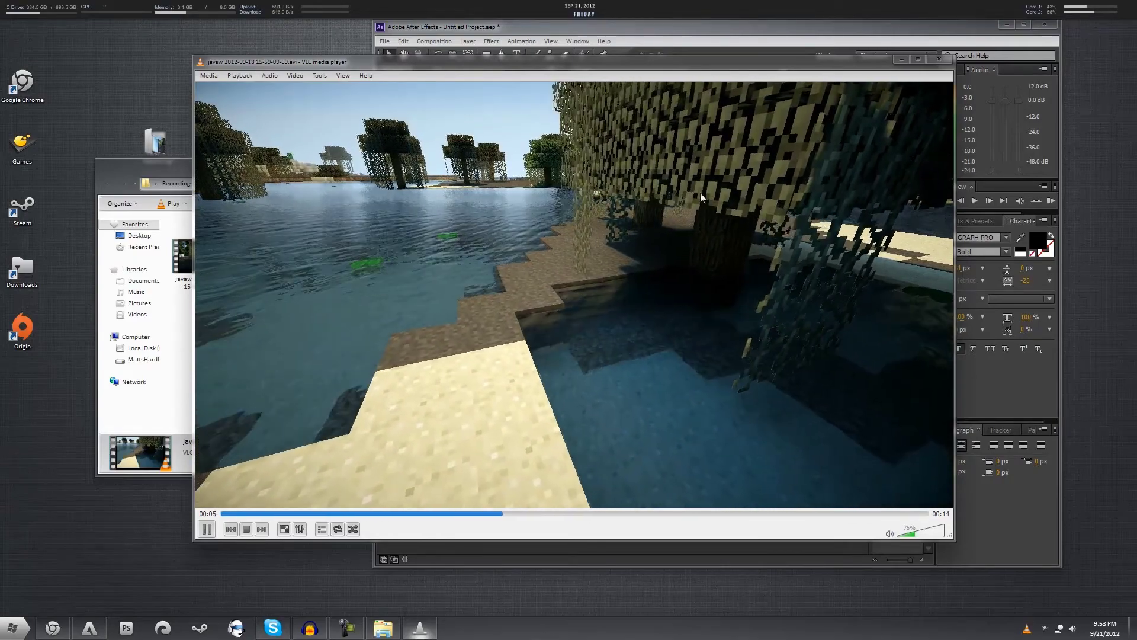
double_click(189, 255)
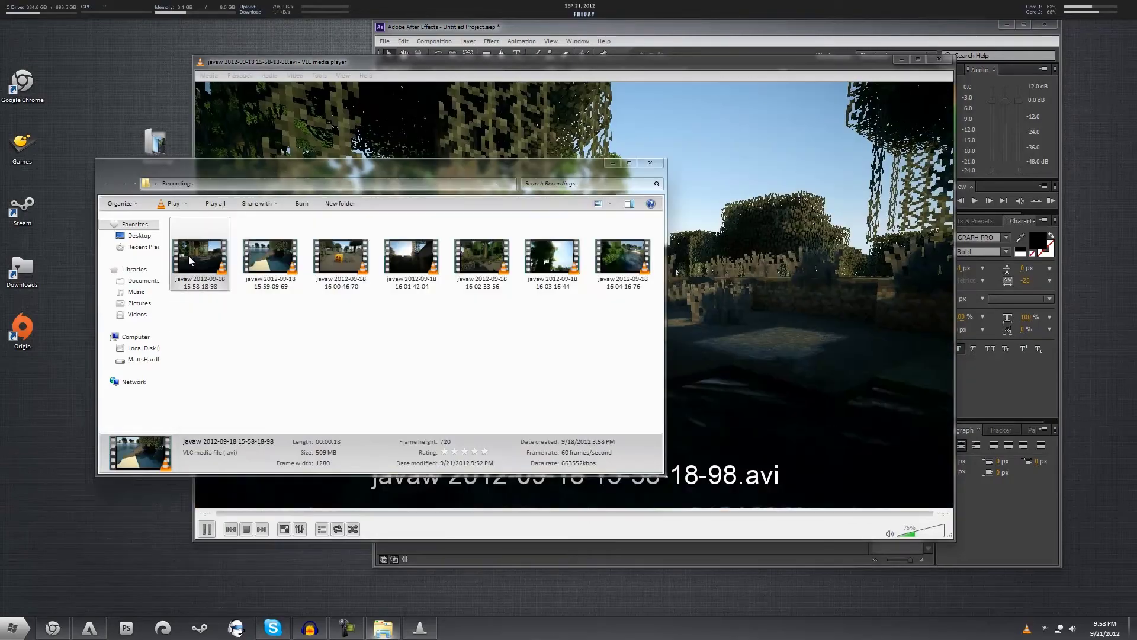
click(760, 318)
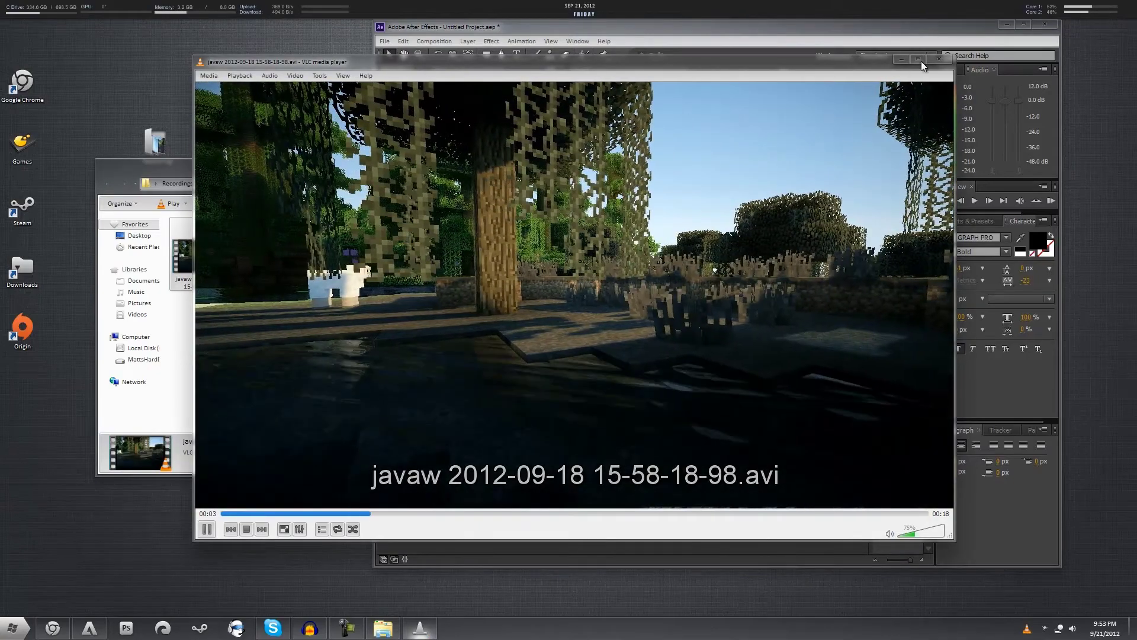
click(939, 59)
drag(220, 178, 326, 279)
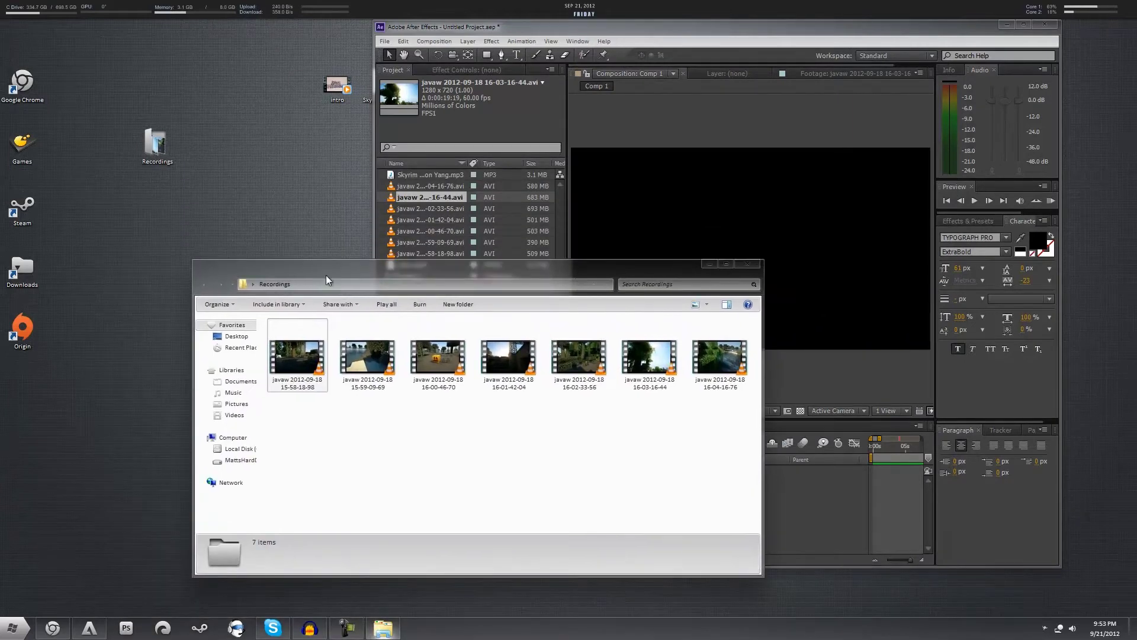
- Maximize After Effects and add the 15-58-18-98 clip, intro.mp4 and Skyrim MP3 as Comp 1 layers
click(449, 255)
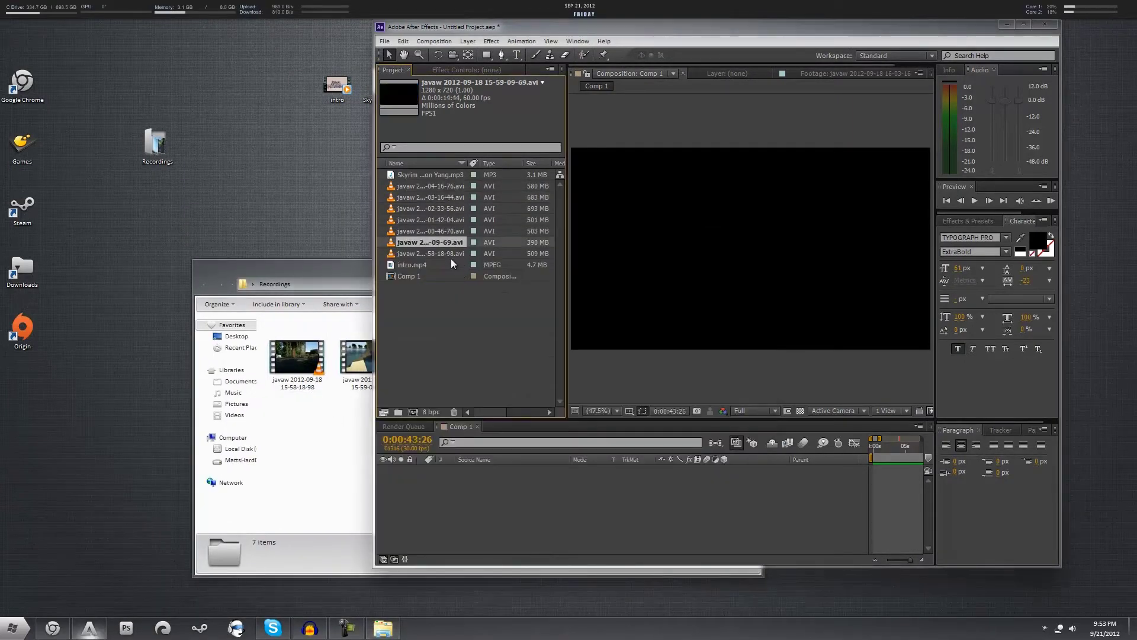
double_click(436, 28)
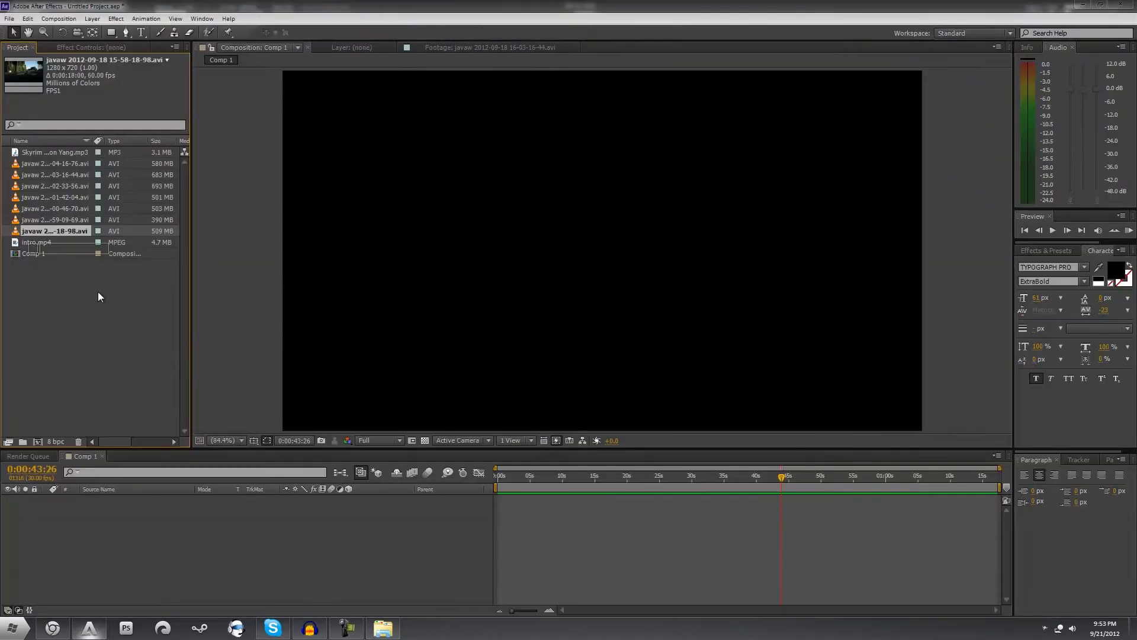
key(ctrl+slash)
click(63, 332)
drag(34, 246, 188, 551)
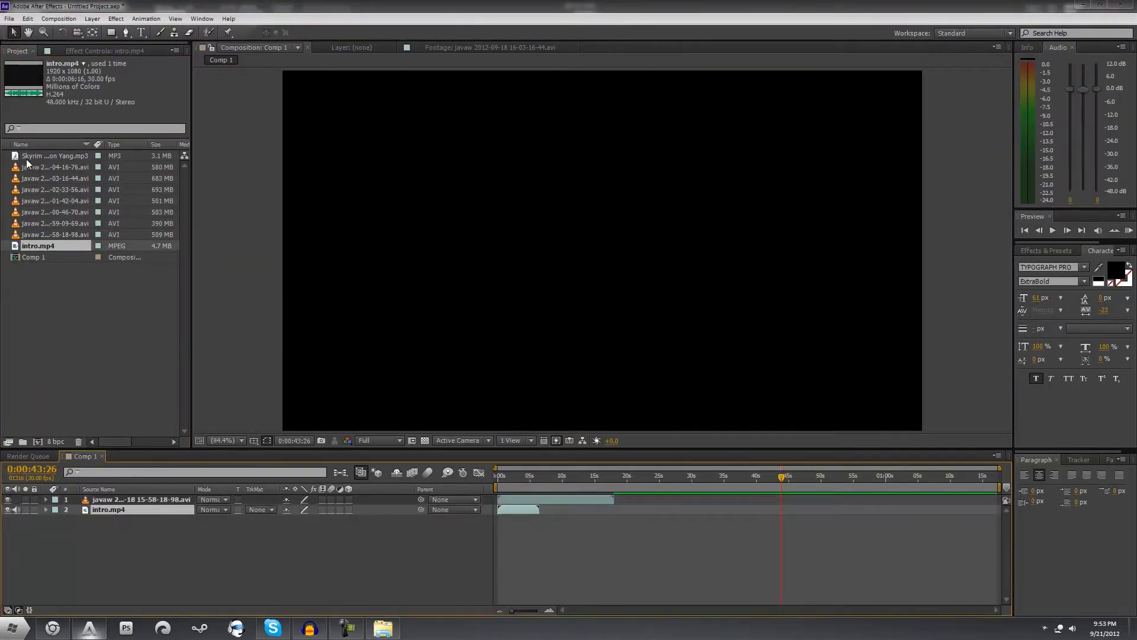
drag(48, 155, 241, 514)
- Play Comp 1 from near the start to preview the three layers
click(514, 476)
key(space)
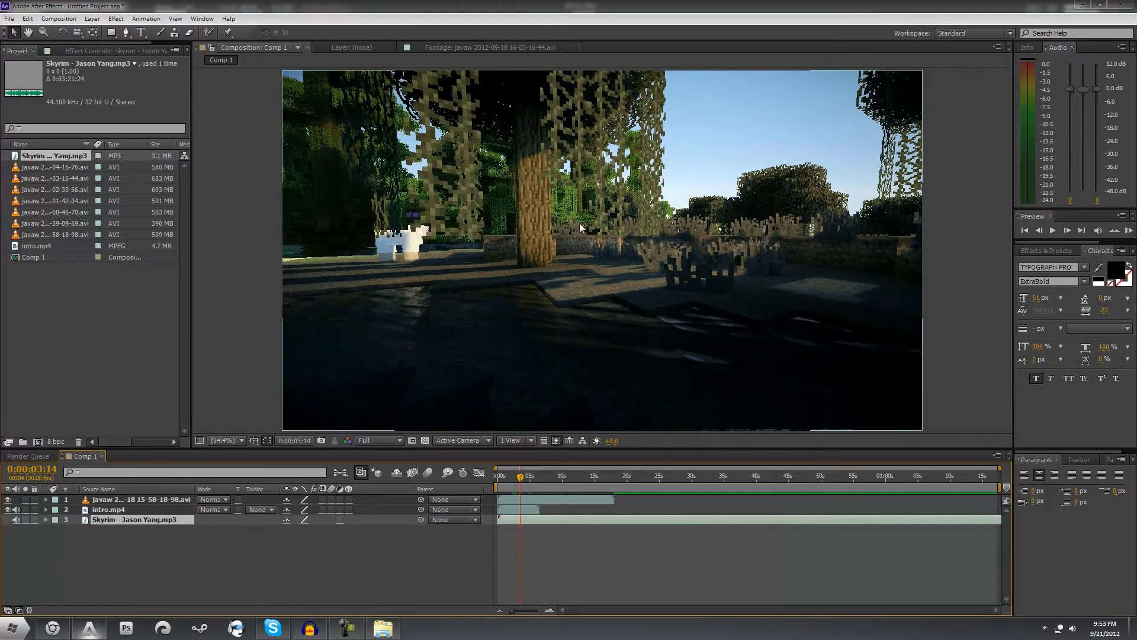
scroll(580, 226, down, 1)
scroll(592, 355, up, 1)
scroll(507, 272, down, 1)
scroll(545, 225, up, 1)
scroll(545, 225, down, 1)
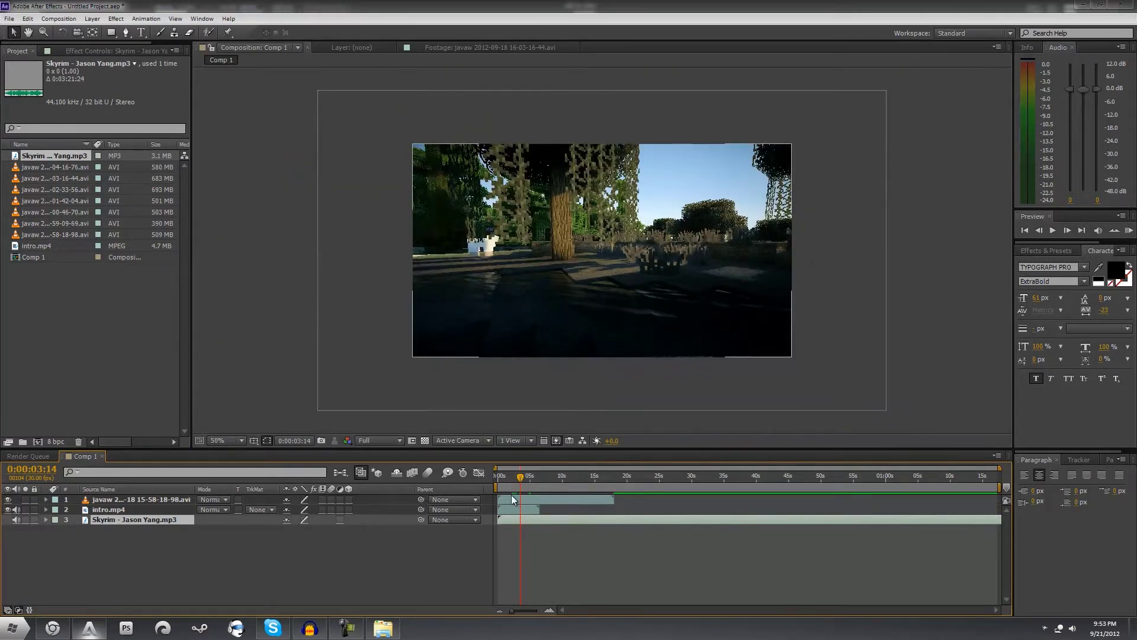
- Move the gameplay layer below intro.mp4 and shrink the intro slightly in the composition
drag(151, 499, 133, 513)
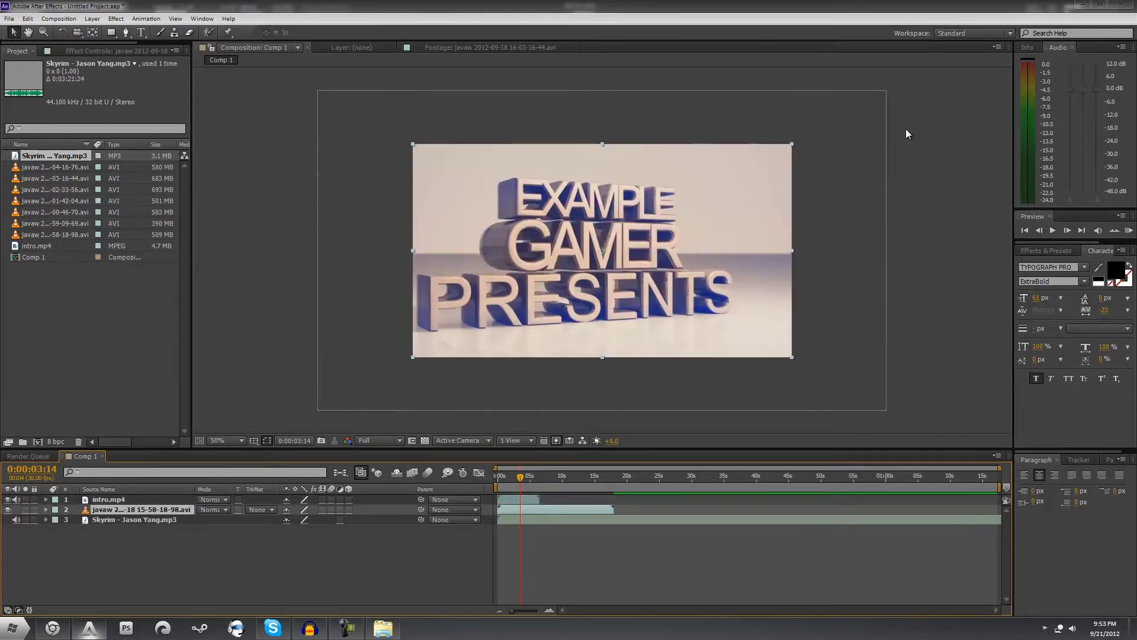
click(886, 90)
drag(887, 90, 792, 141)
click(798, 140)
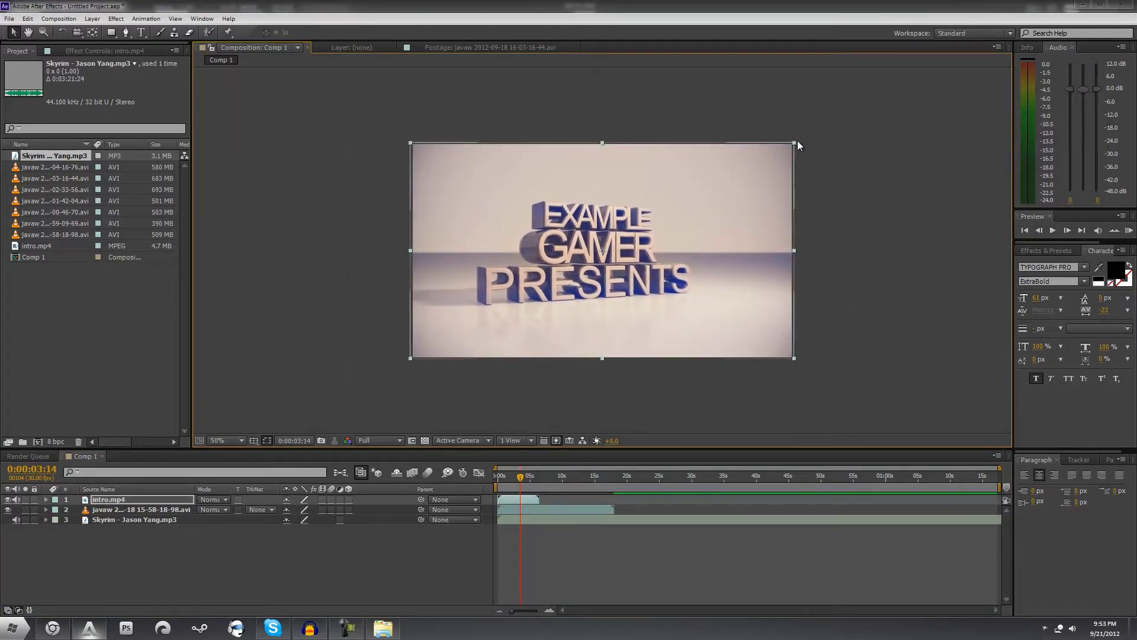
key(slash)
- Shift the gameplay layer about 2.5 s later so it starts where the intro ends
drag(524, 509, 575, 510)
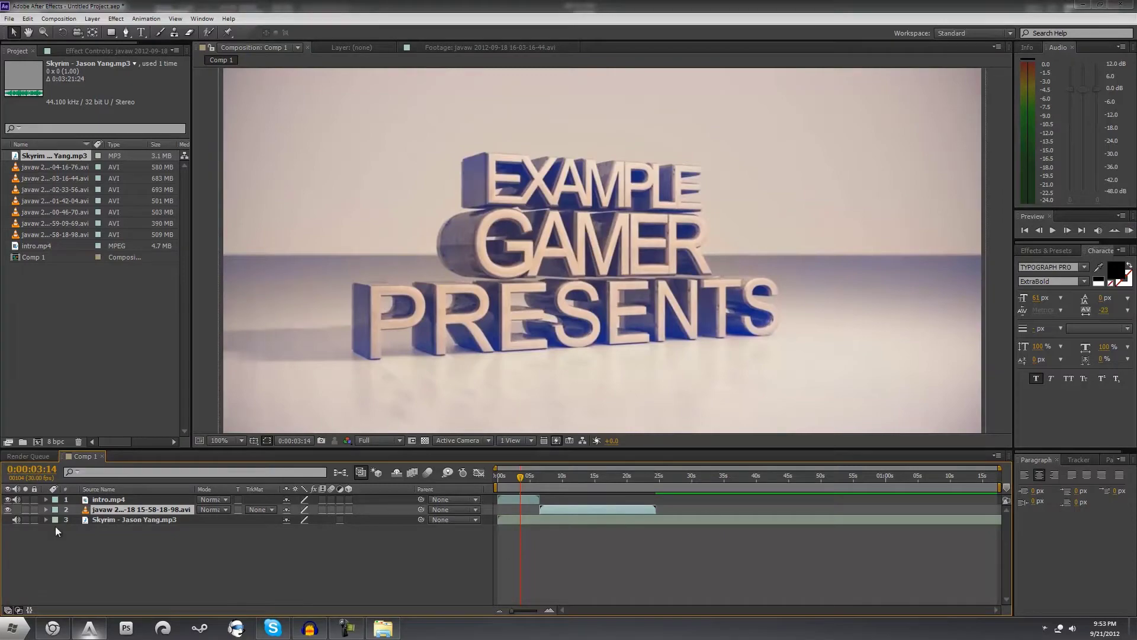
drag(468, 6, 520, 0)
click(528, 520)
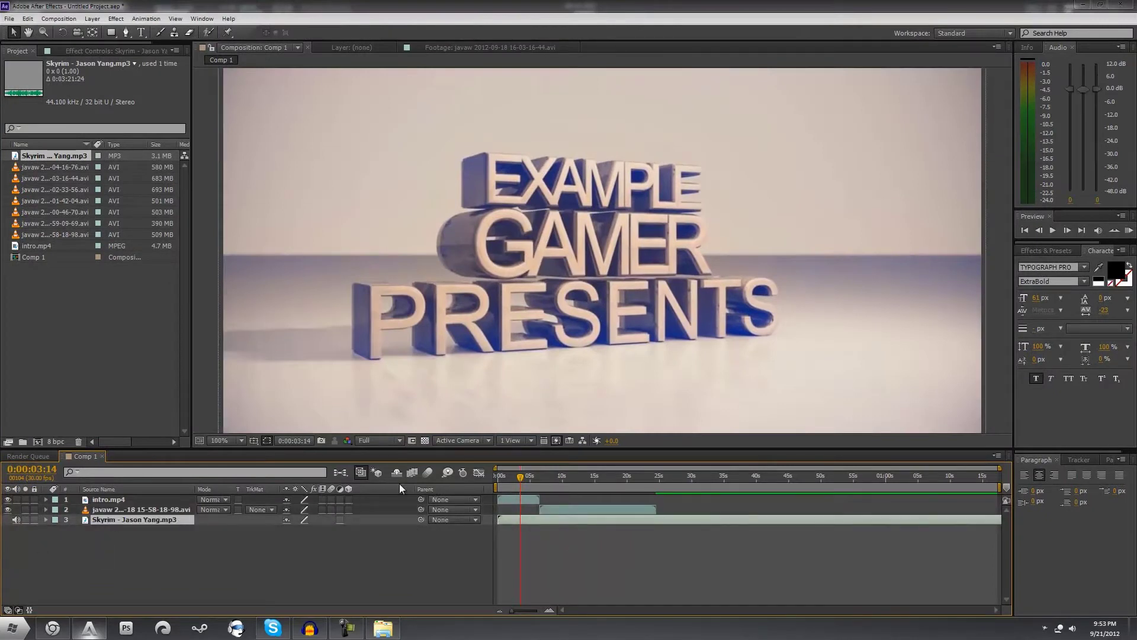
- Show the Skyrim track's waveform, set preview resolution to Half, and run a RAM preview of Comp 1
key(l)
key(l)
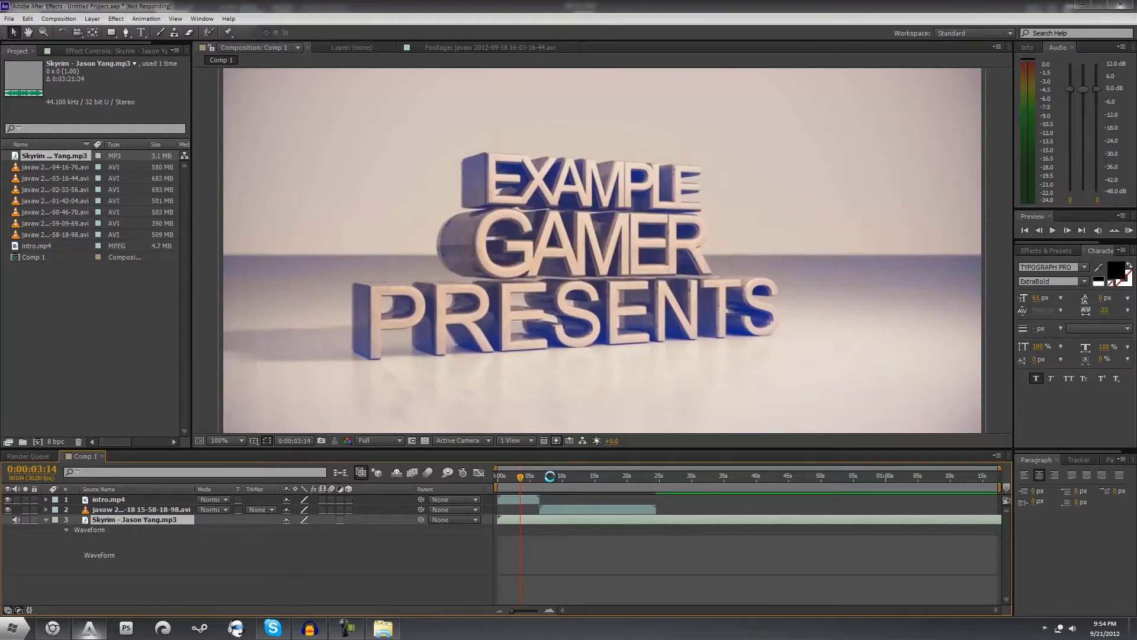
drag(538, 477, 577, 474)
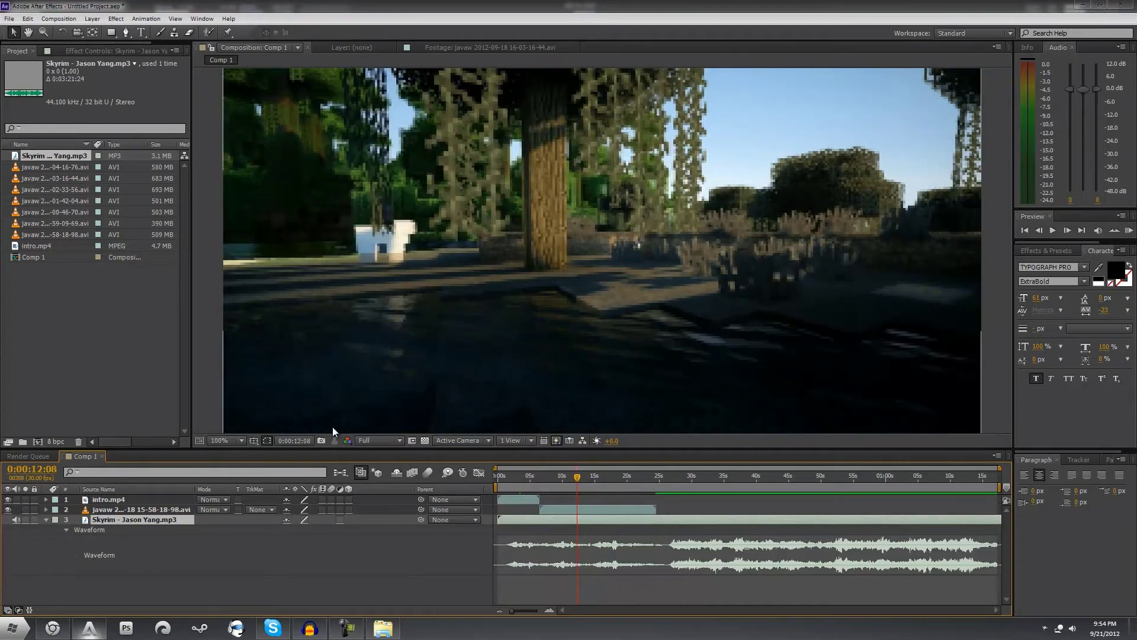
click(376, 440)
click(388, 488)
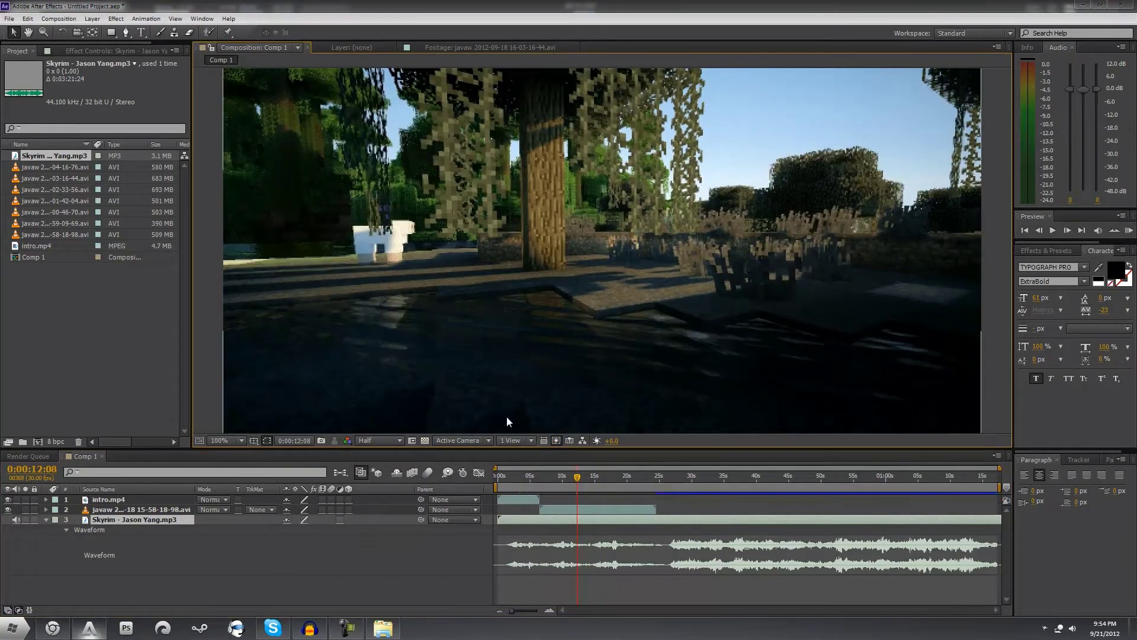
drag(577, 478, 509, 477)
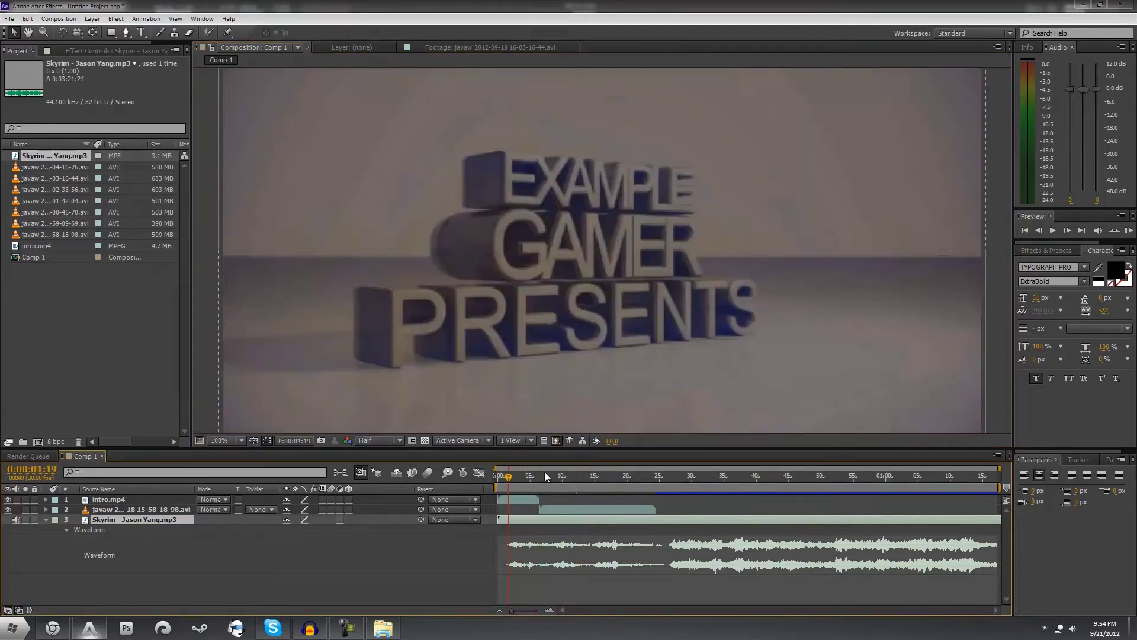
click(1129, 230)
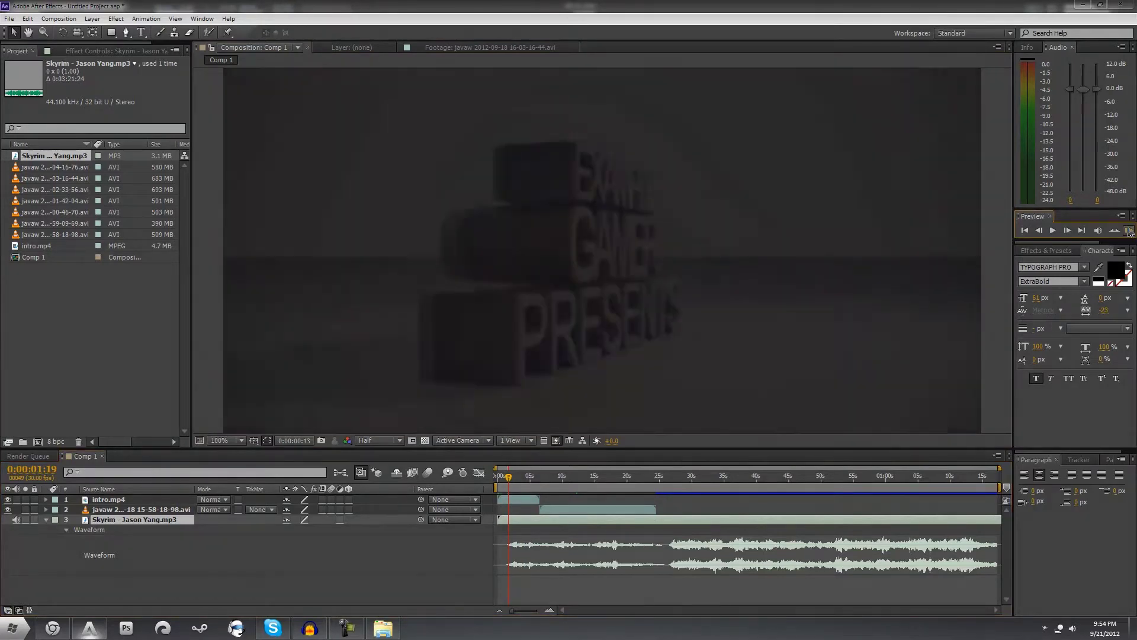